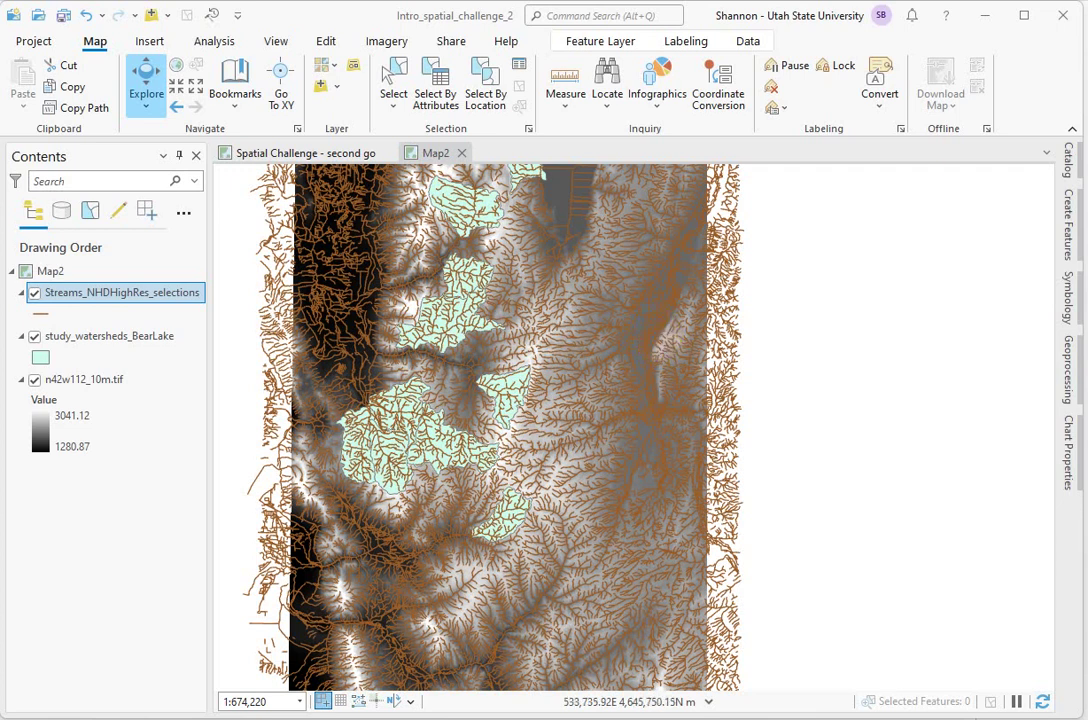
Open the Streams attribute table and start Select By Attributes on Streams_NHDHighRes_selections
right_click(122, 291)
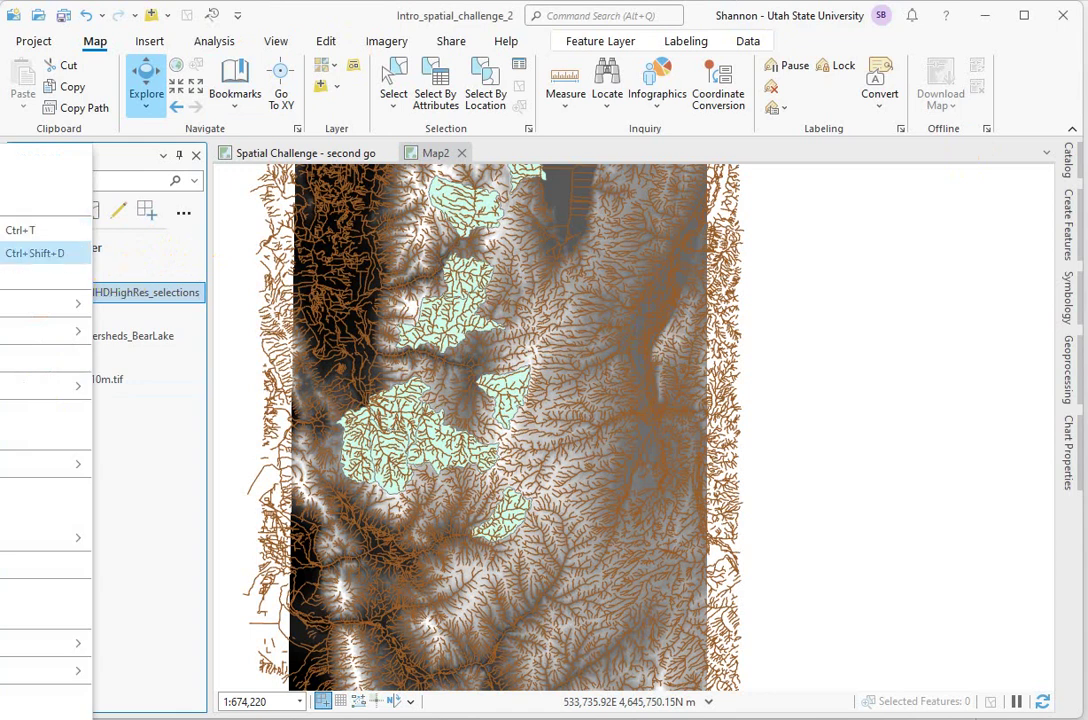
left_click(40, 230)
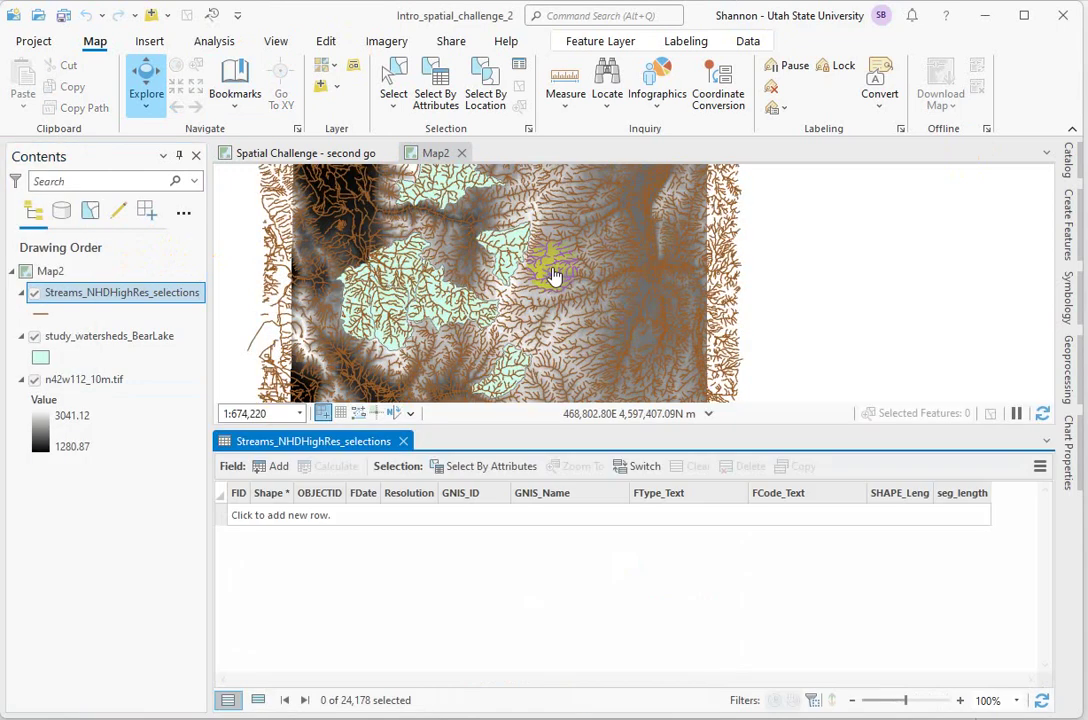
left_click(471, 464)
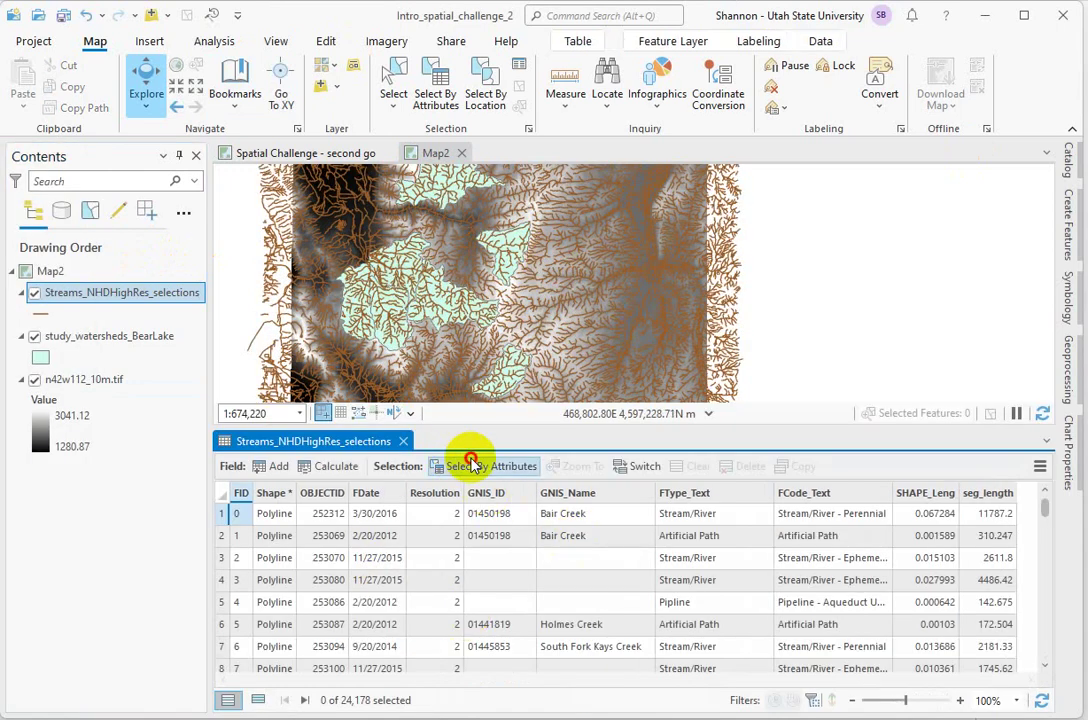
type("du")
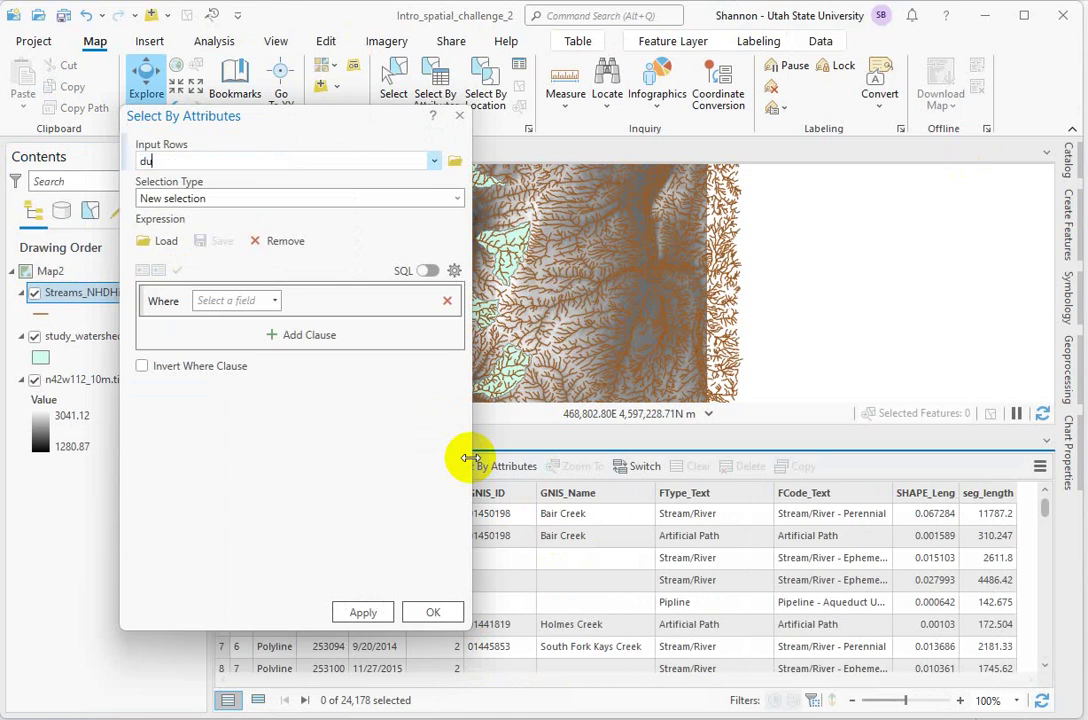
type("ck")
key("BackSpace")
key("BackSpace")
key("BackSpace")
key("BackSpace")
left_click(432, 162)
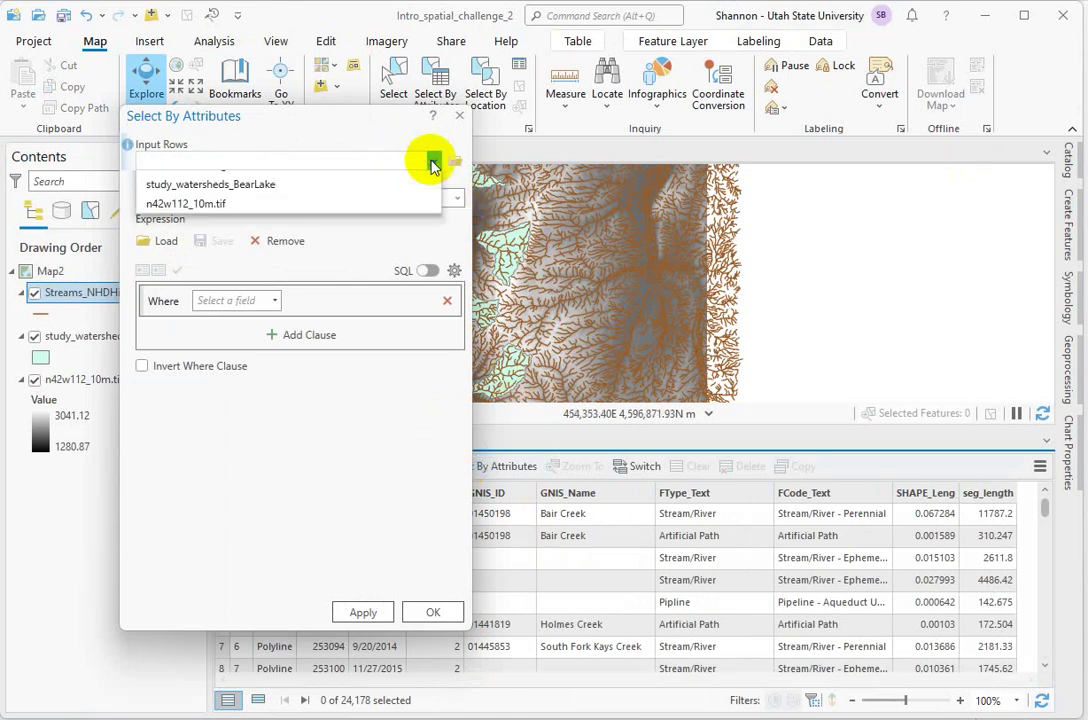
left_click(218, 183)
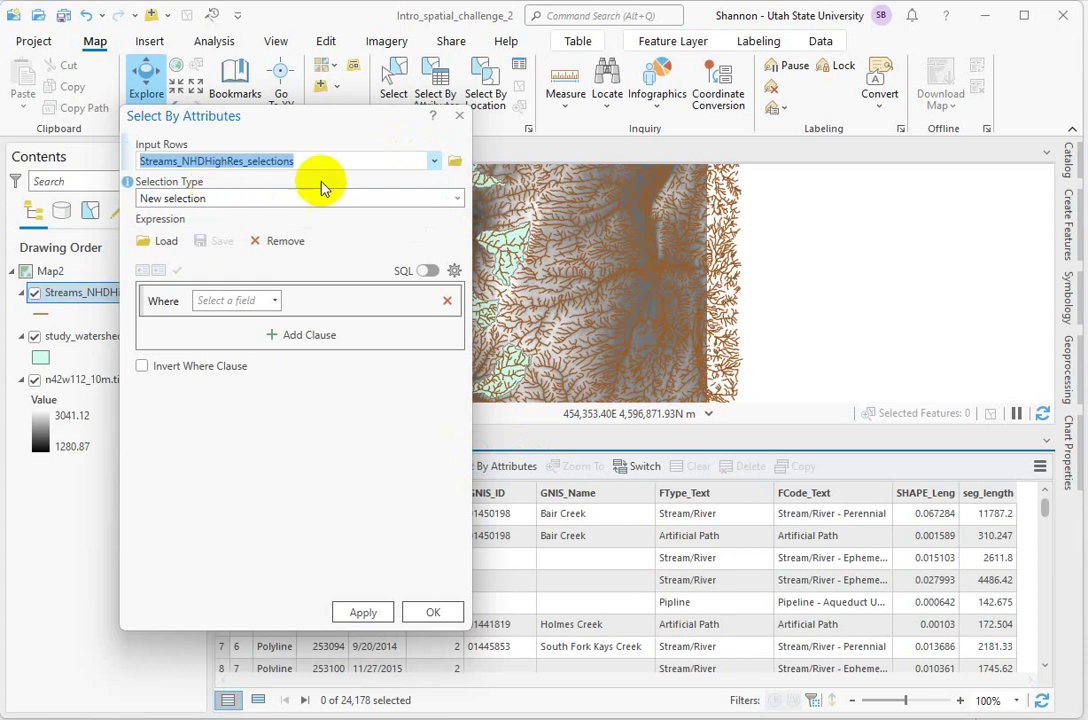
Run the query GNIS_Name is equal Duck Creek, selecting 13 stream segments
left_click(232, 301)
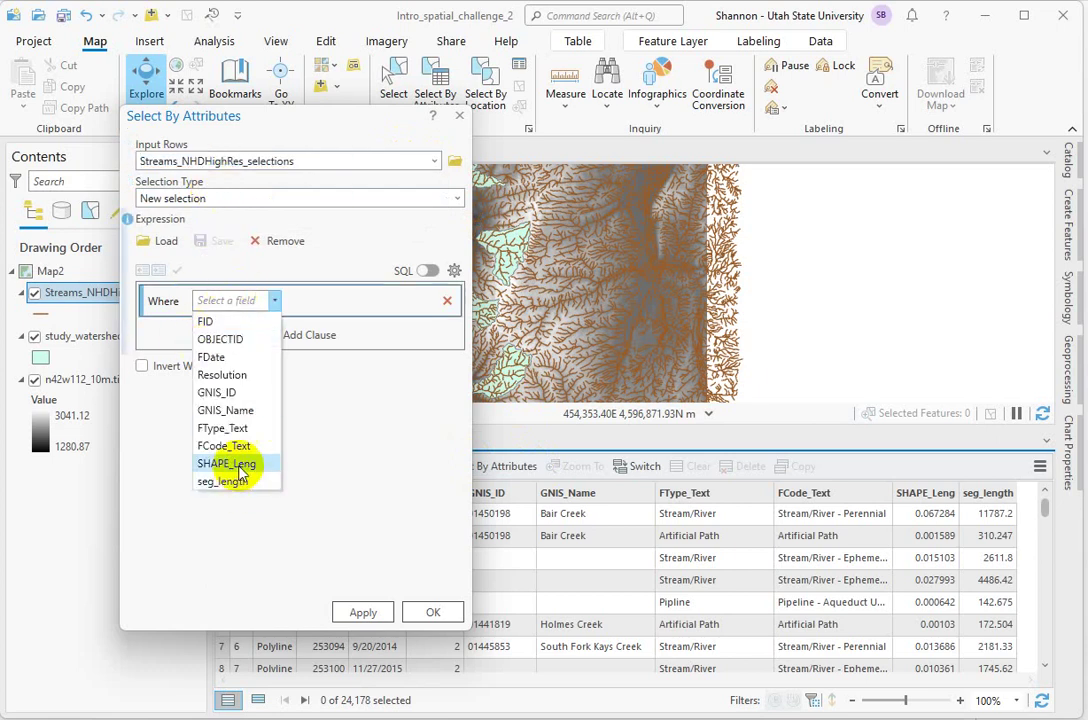
left_click(240, 411)
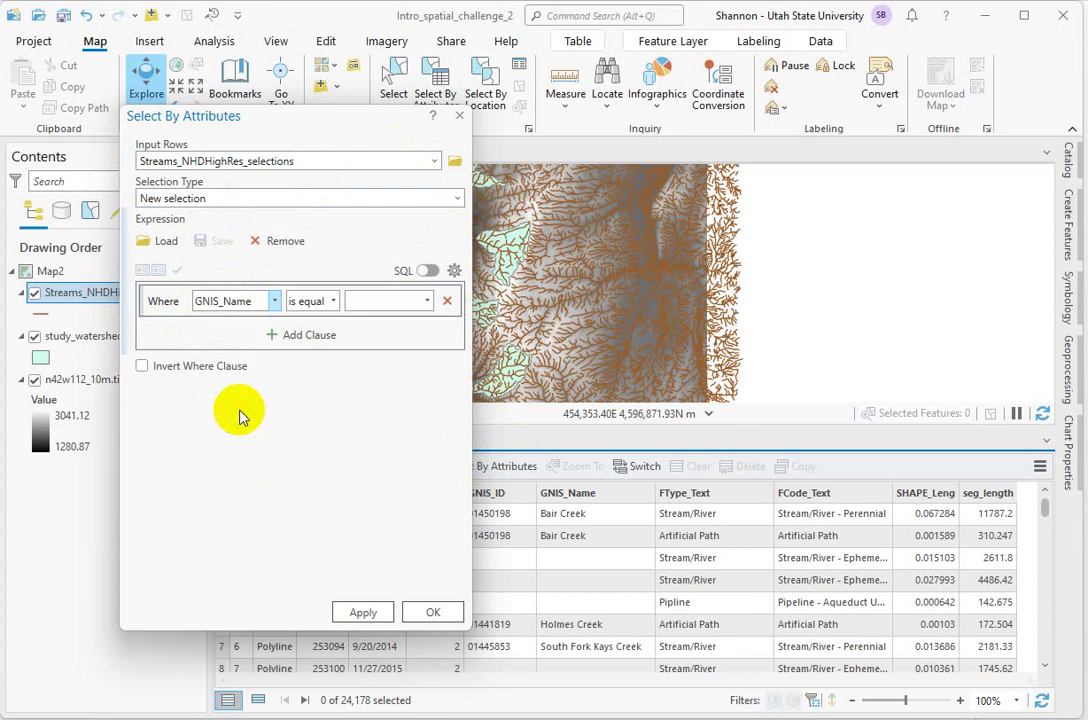
left_click(381, 309)
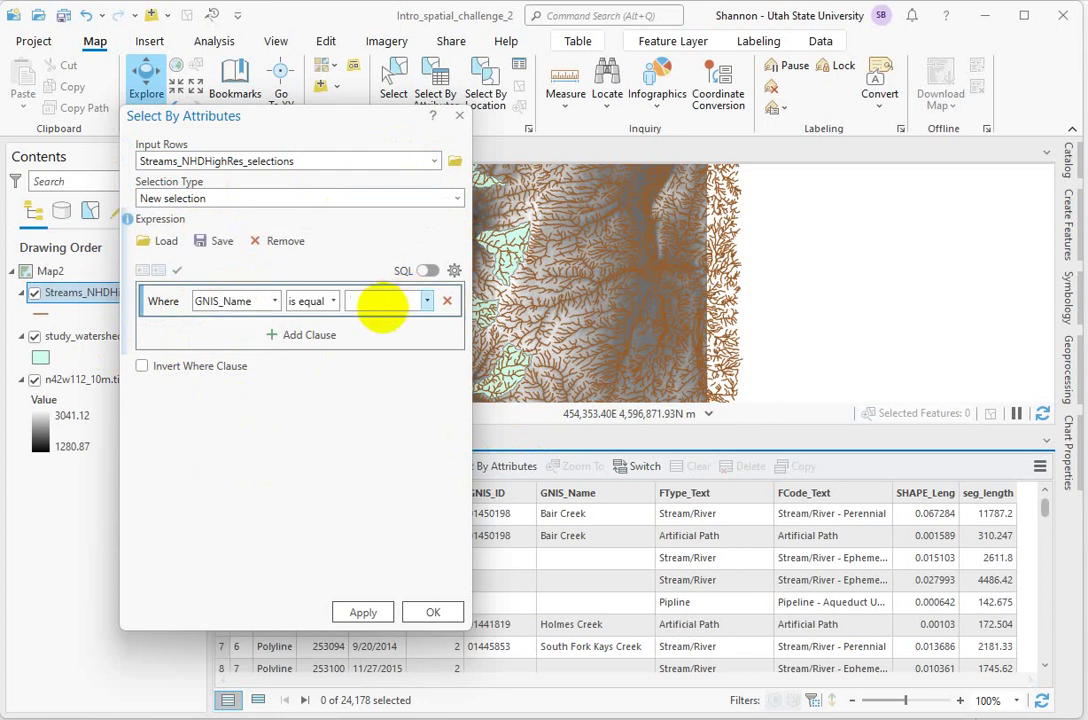
type("Duck Creek")
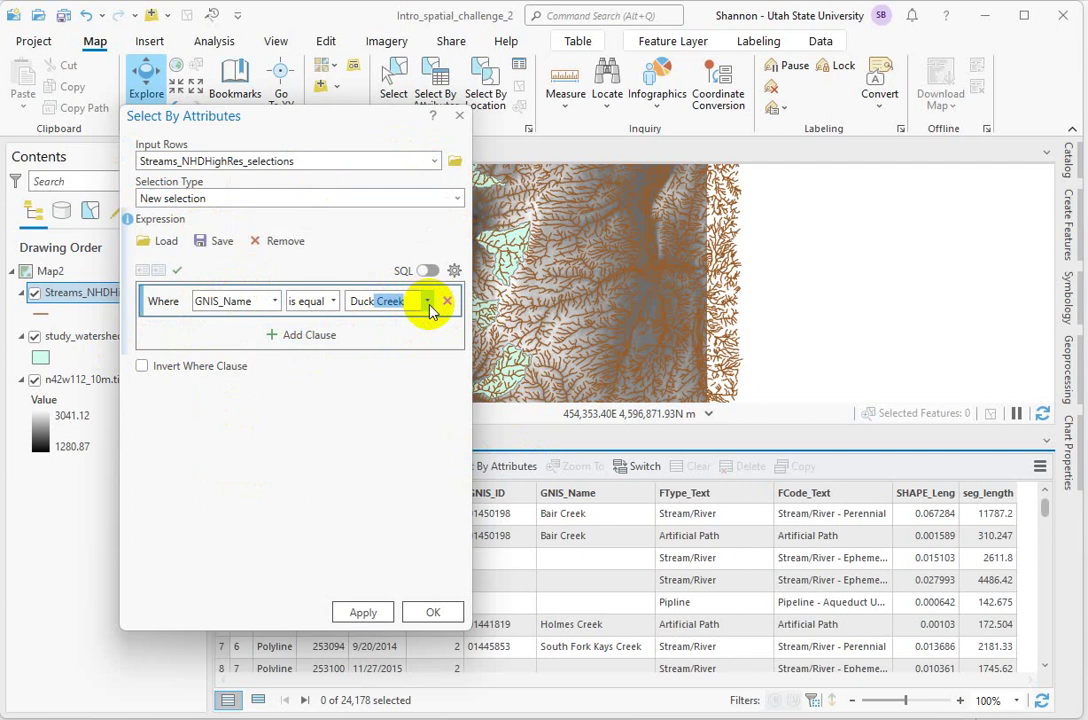
left_click(428, 302)
left_click(385, 302)
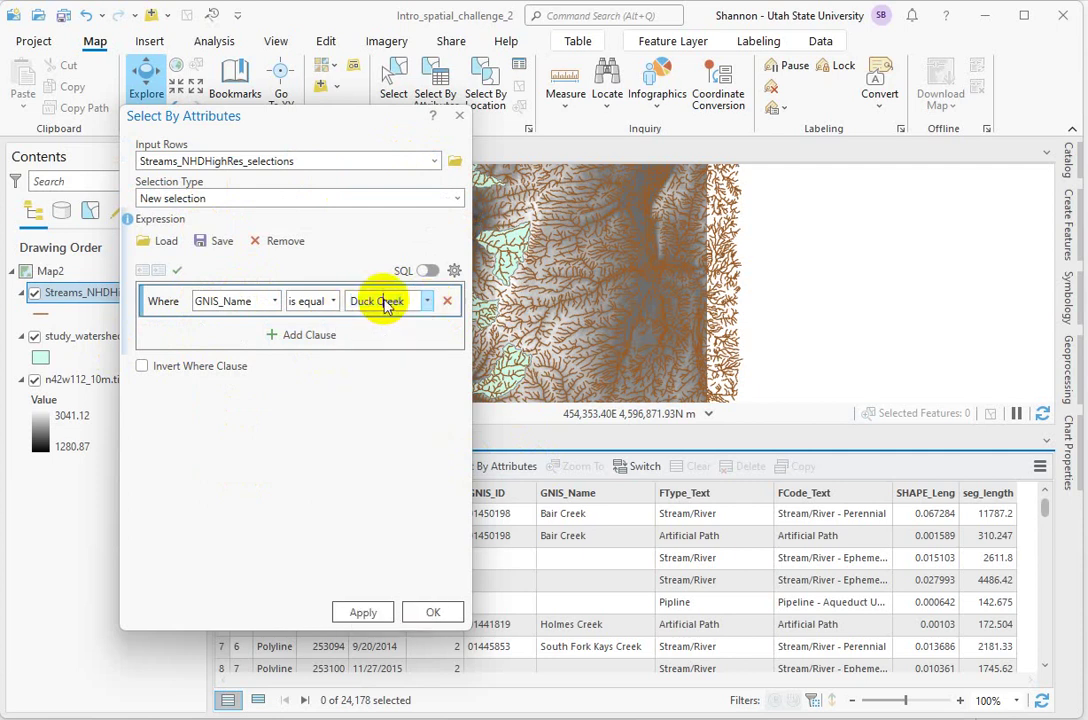
left_click(432, 612)
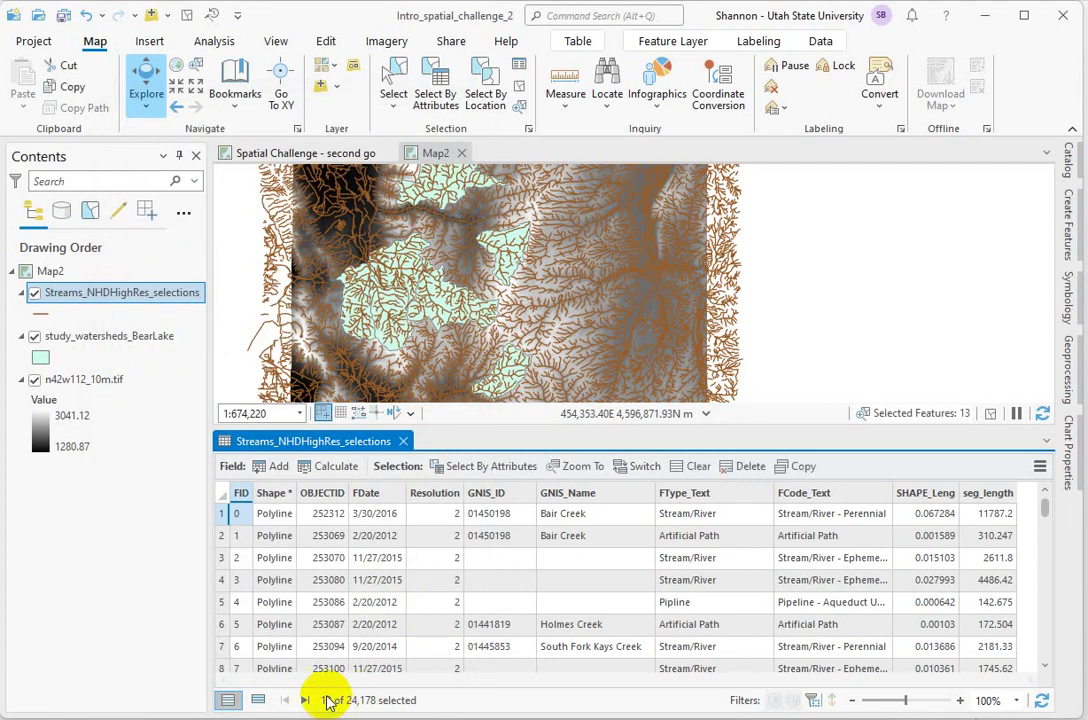
Show only the selected Duck Creek records and open Calculate Geometry for SHAPE_Leng
left_click(258, 700)
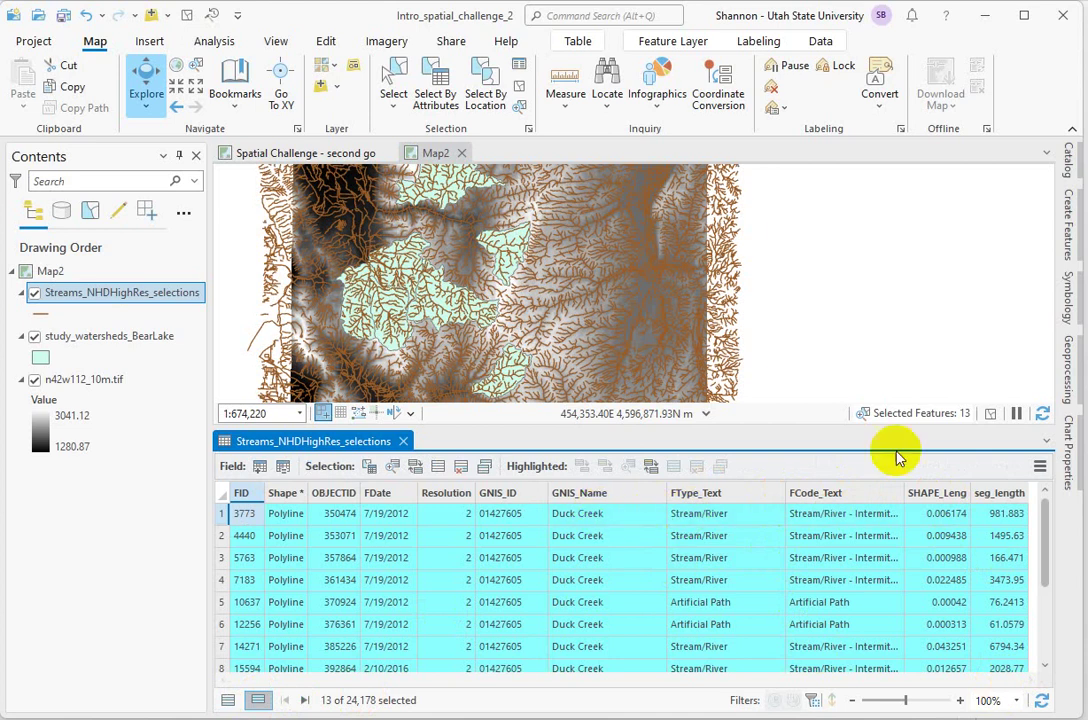
right_click(937, 497)
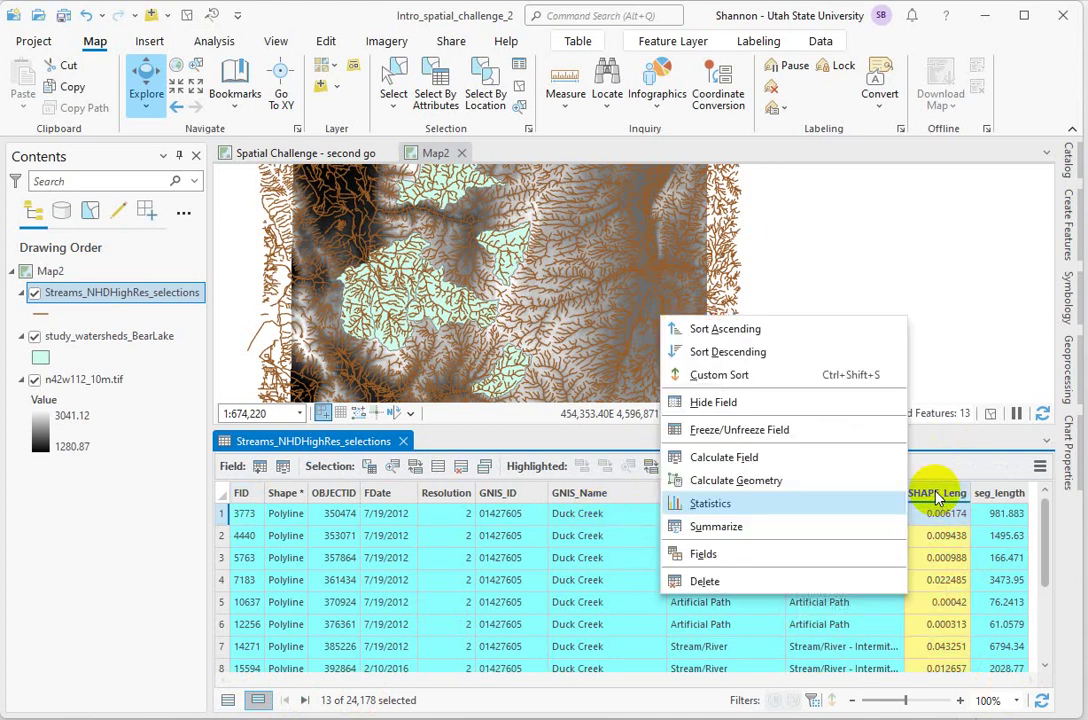
left_click(762, 482)
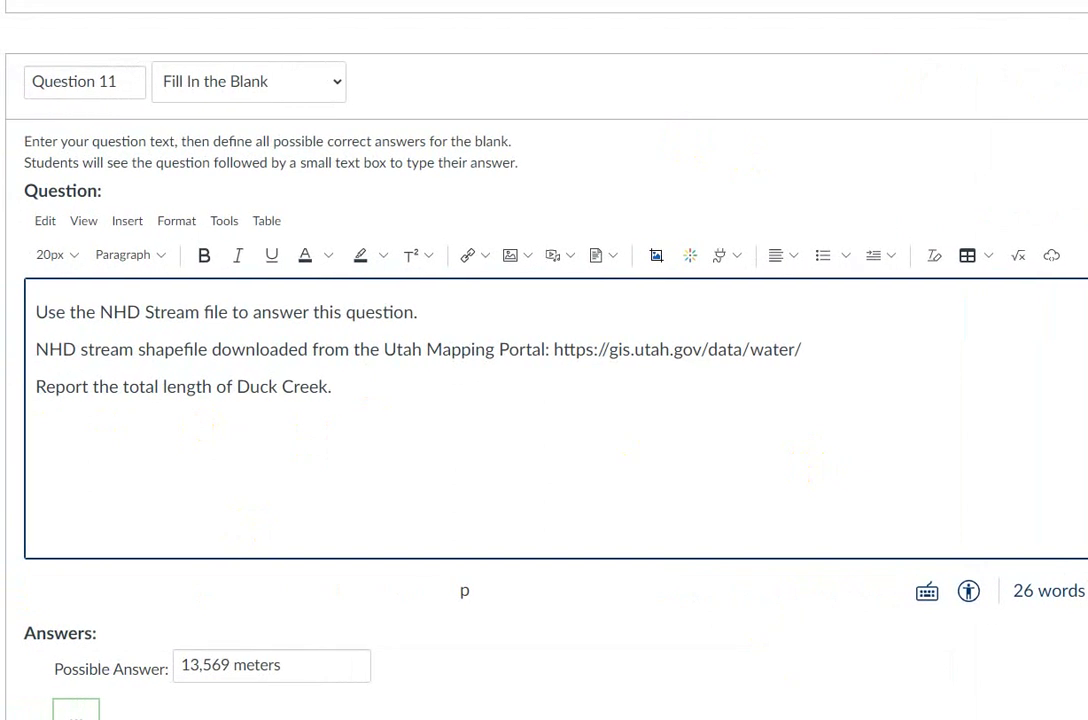
key("alt+Tab")
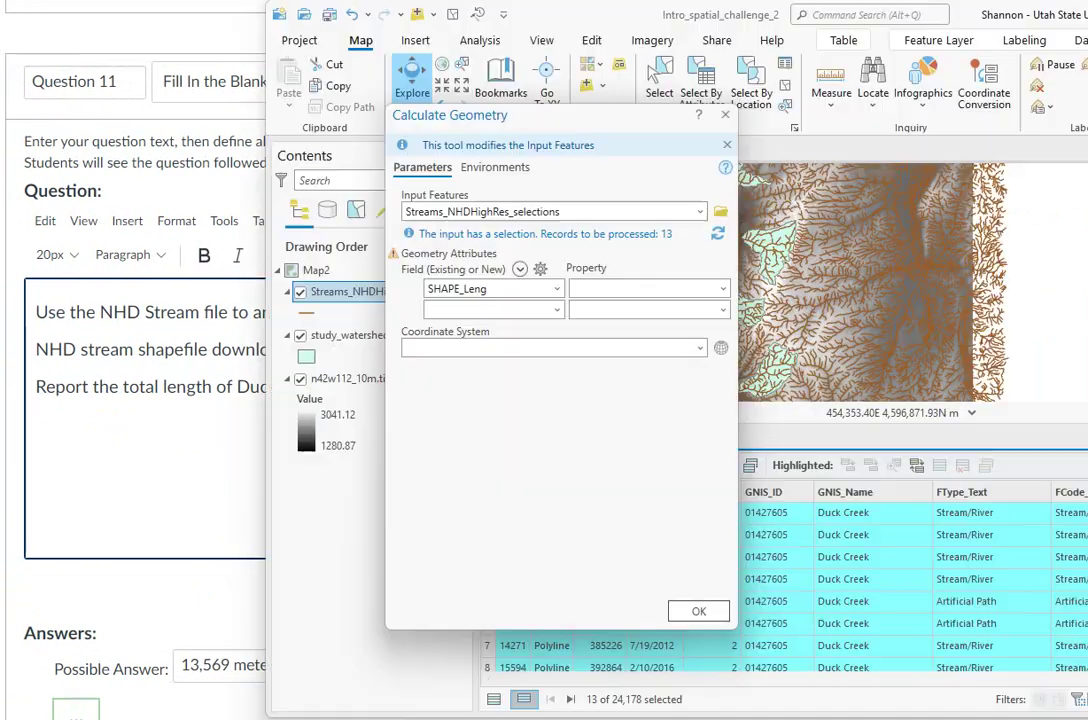
double_click(595, 19)
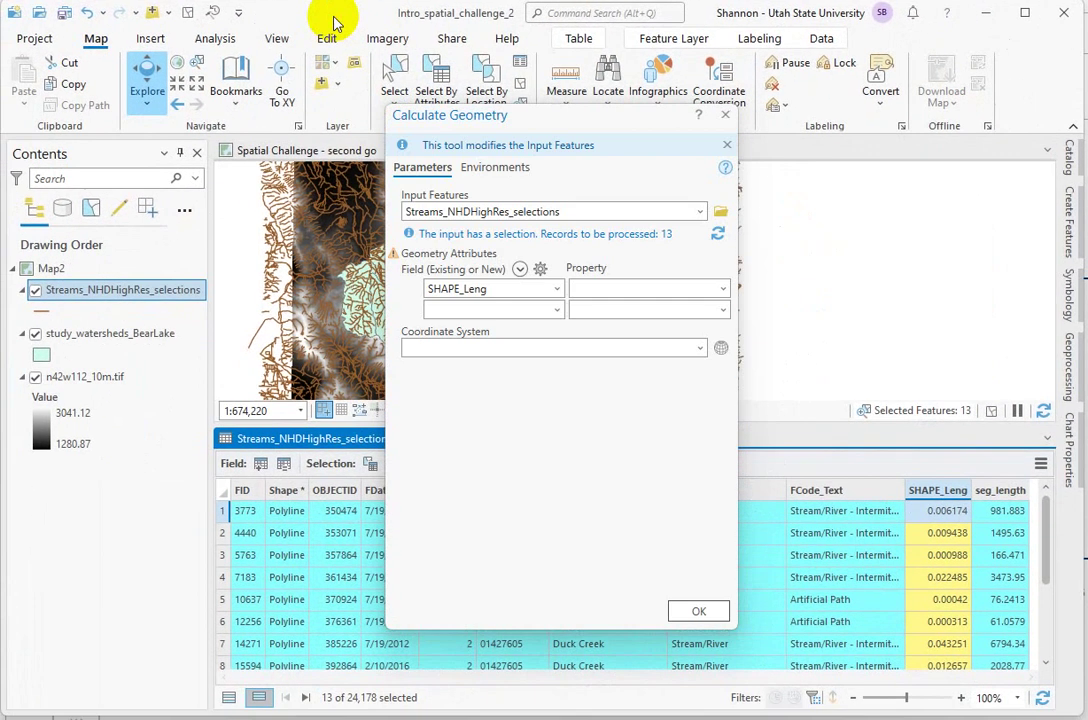
Calculate SHAPE_Leng as Length (geodesic) in Meters for the selected features
left_click(723, 288)
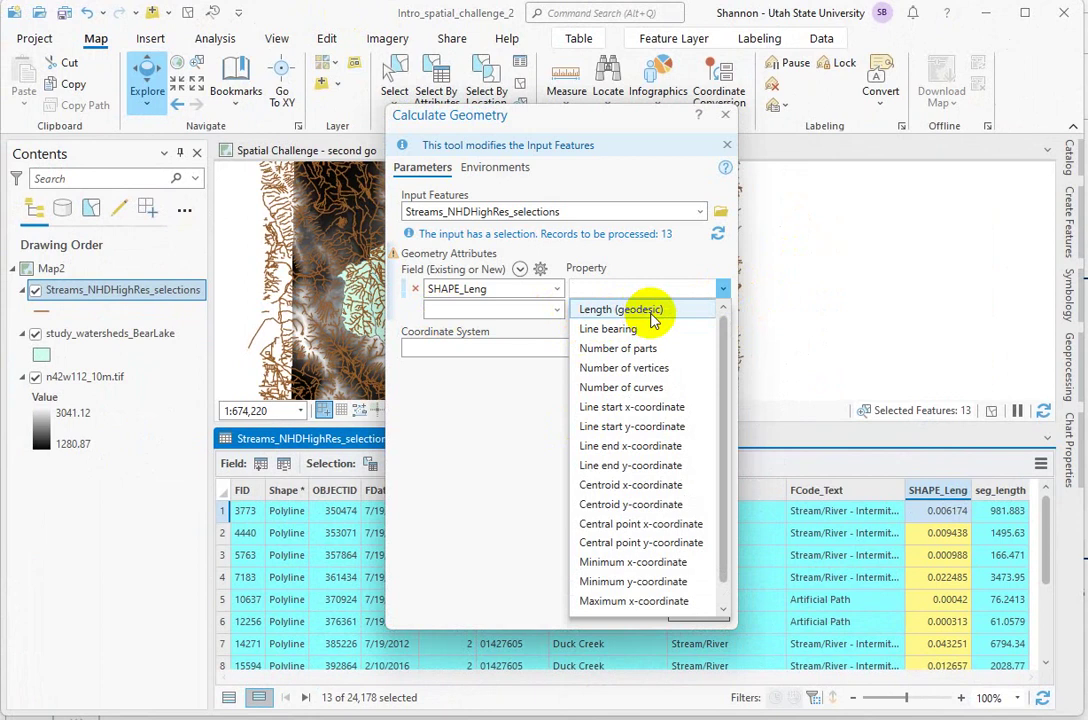
left_click(651, 312)
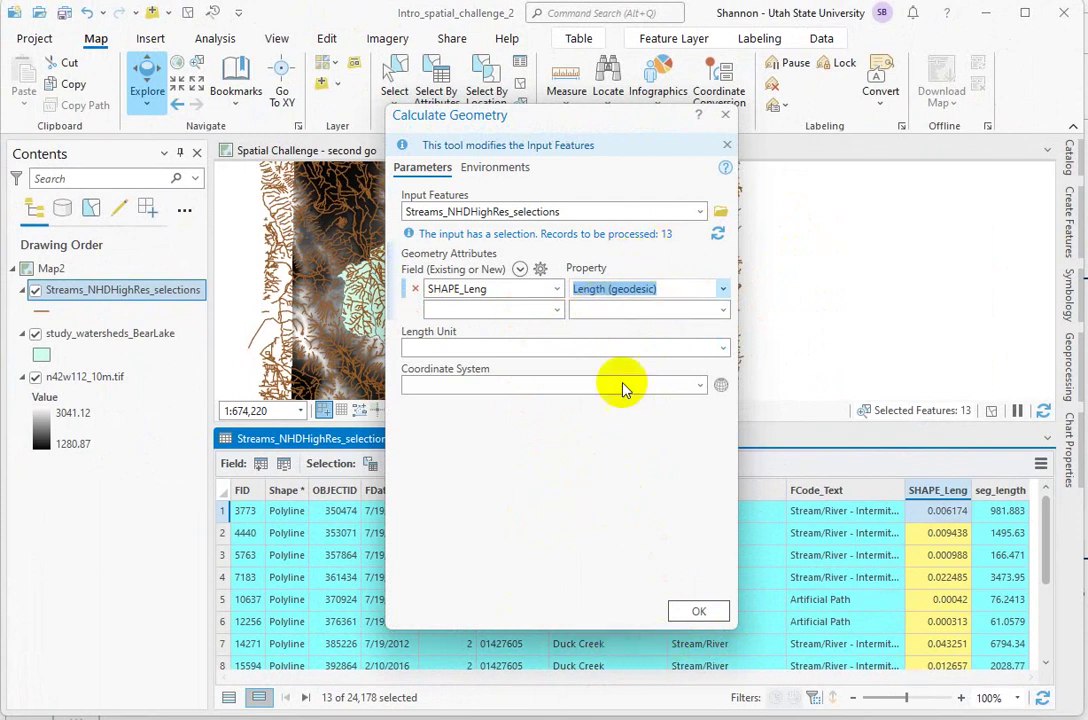
left_click(721, 349)
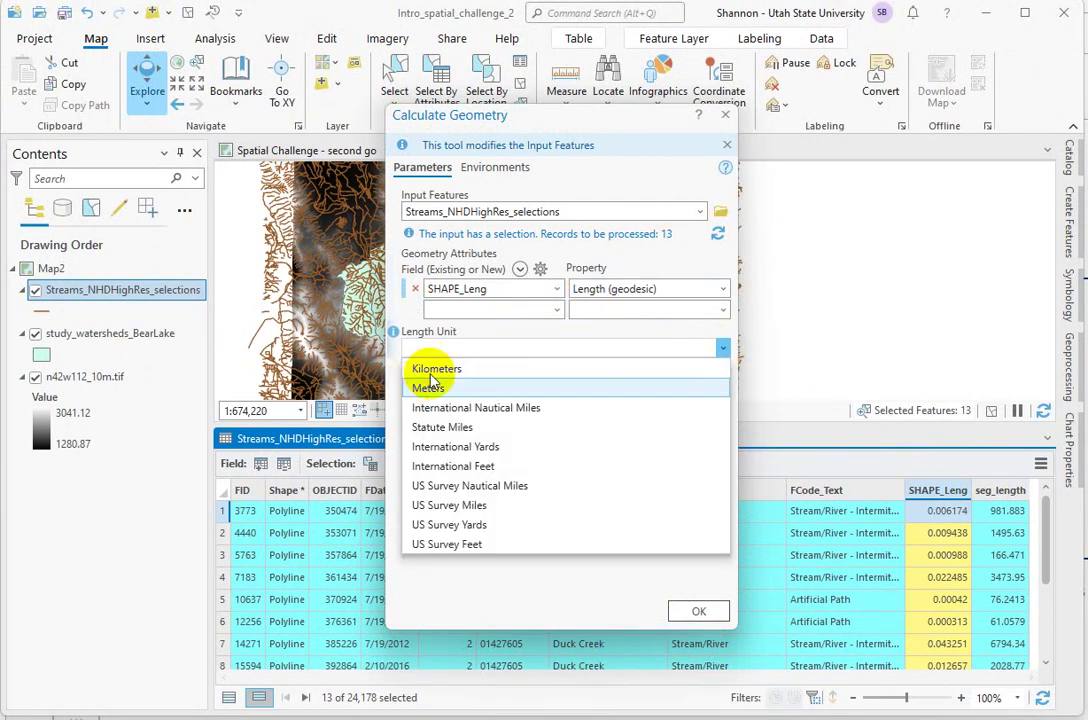
left_click(429, 386)
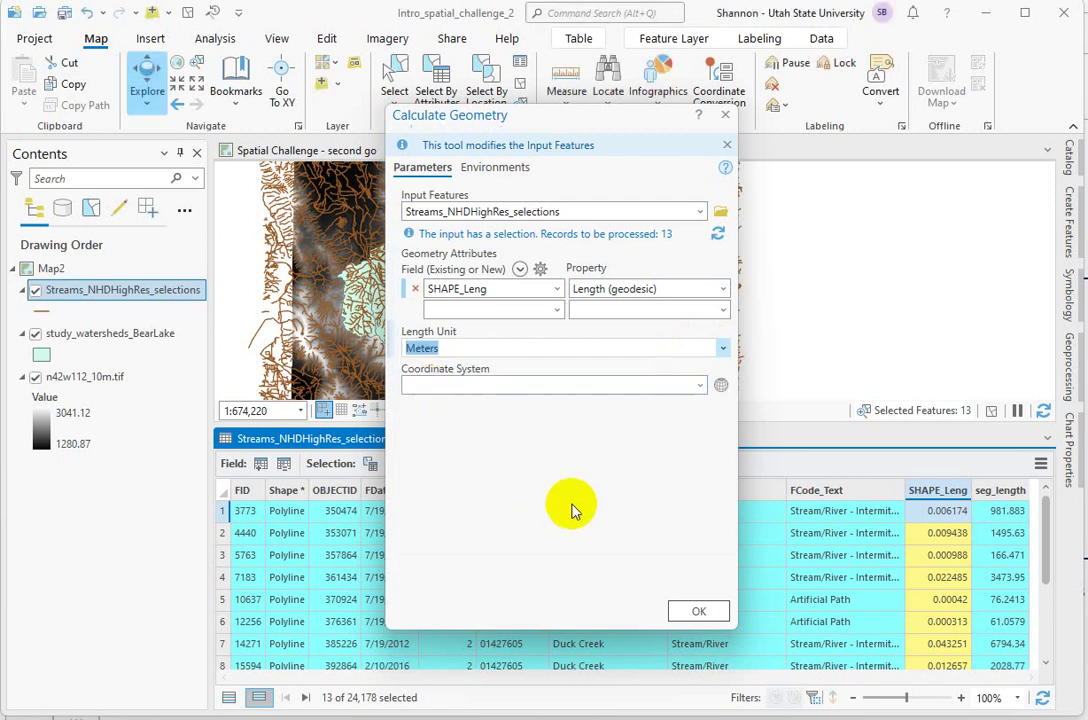
left_click(697, 613)
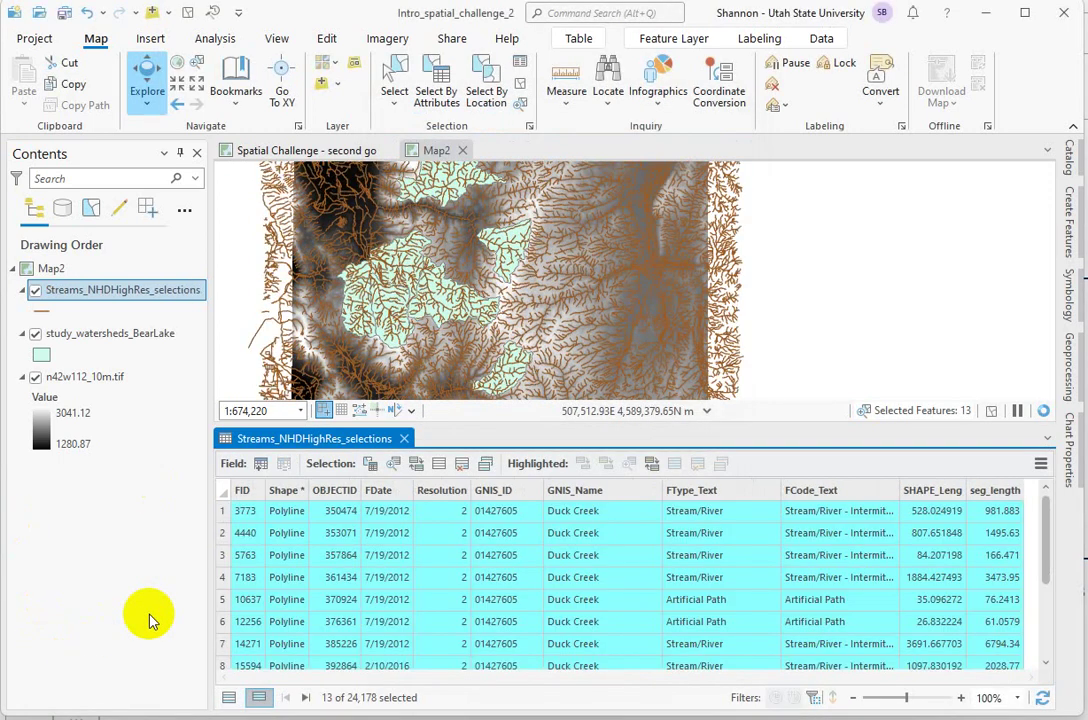
Zoom the map to the selected Duck Creek features and zoom out until the full stream shows
right_click(224, 511)
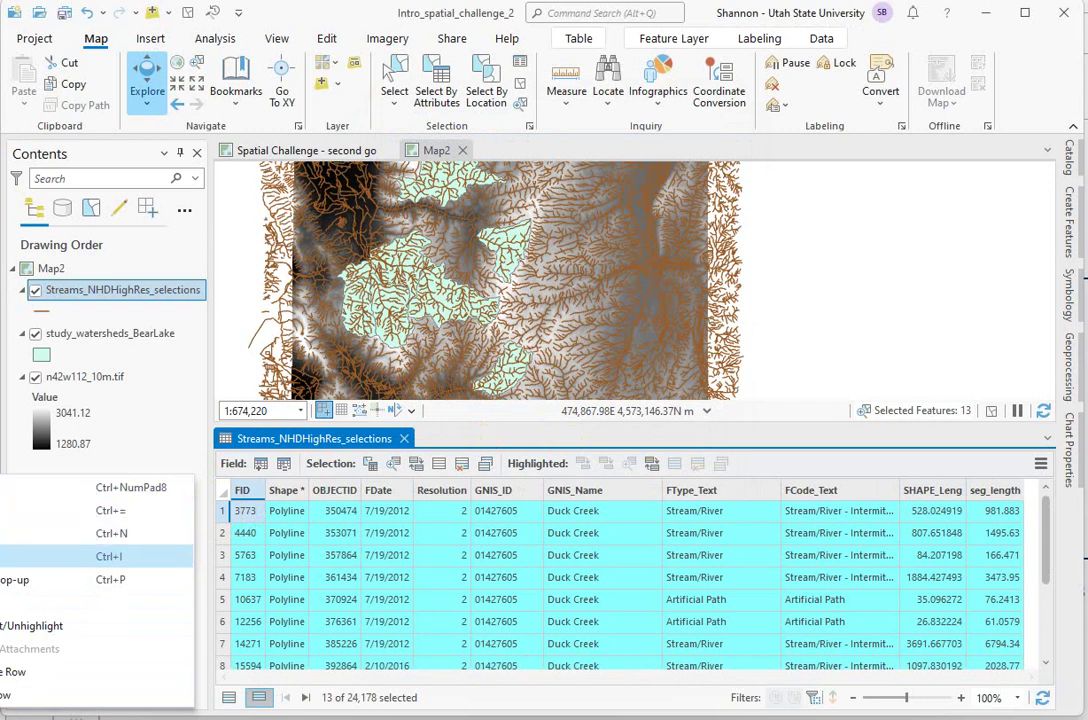
left_click(110, 510)
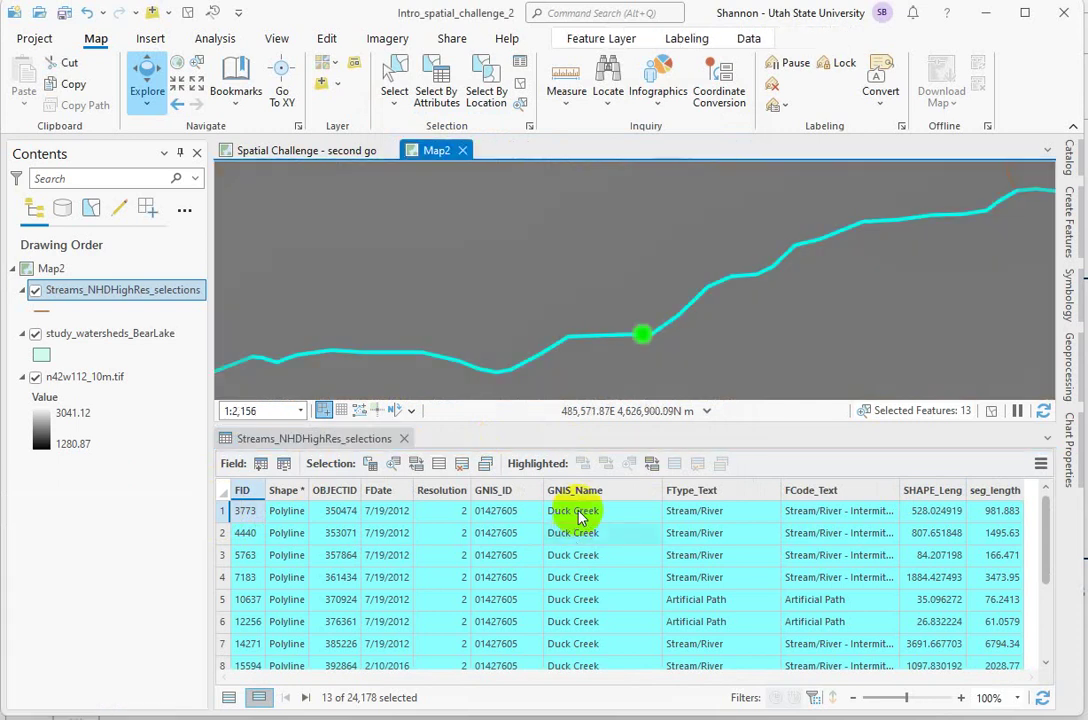
scroll(517, 283, "down", 3)
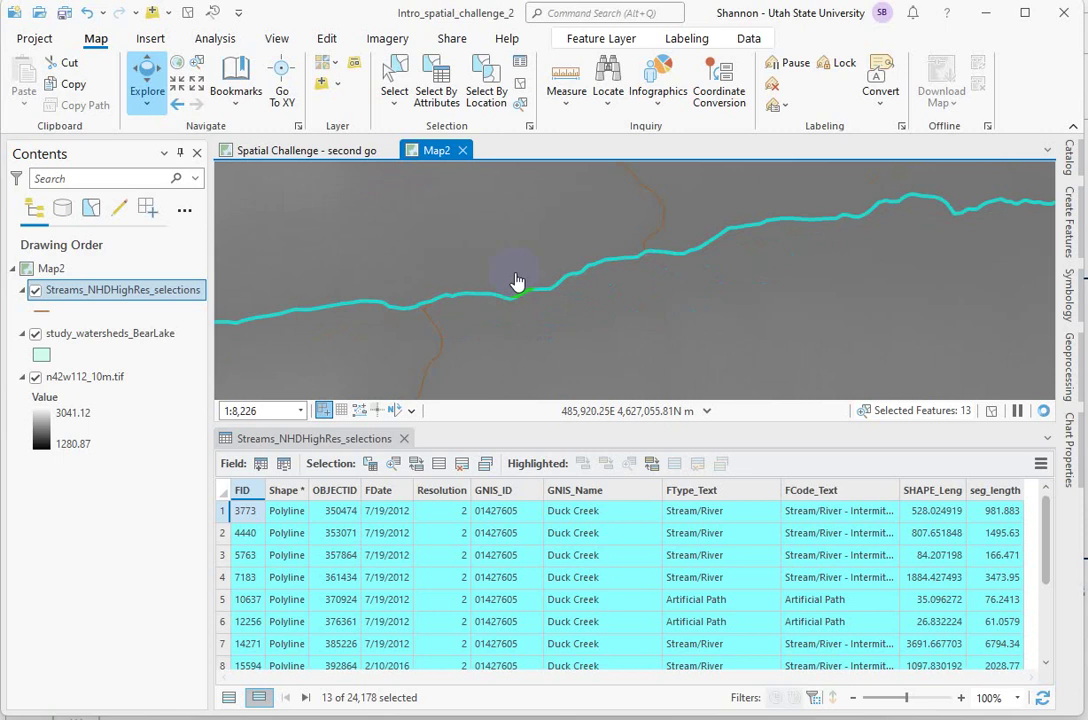
scroll(517, 283, "down", 3)
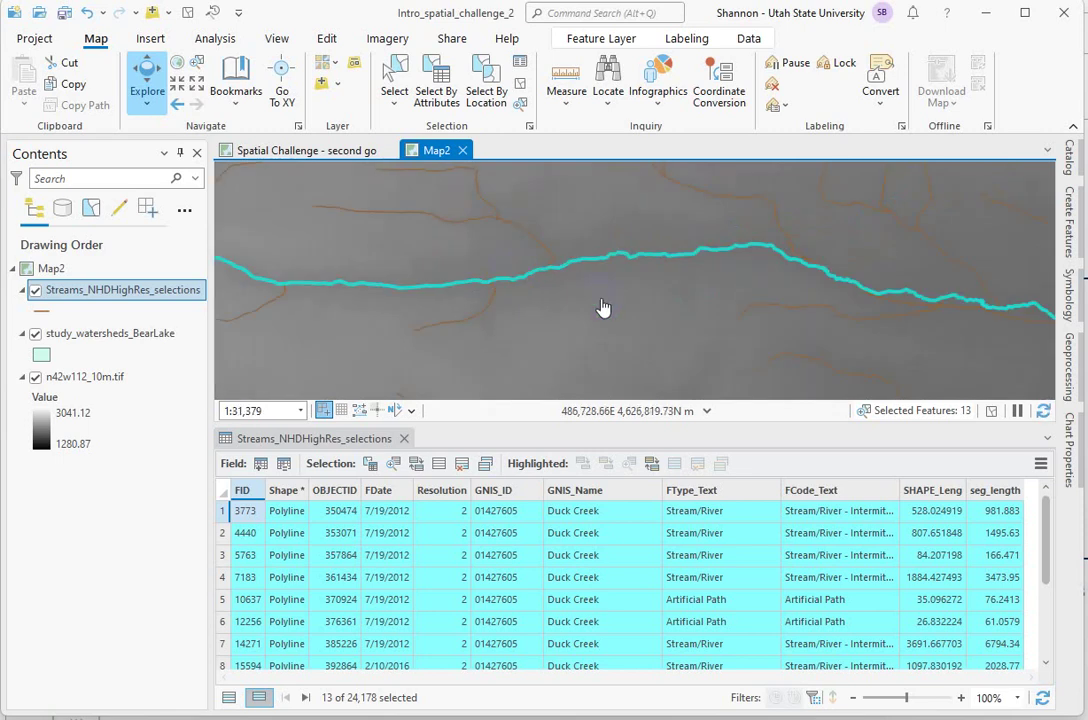
scroll(603, 307, "down", 2)
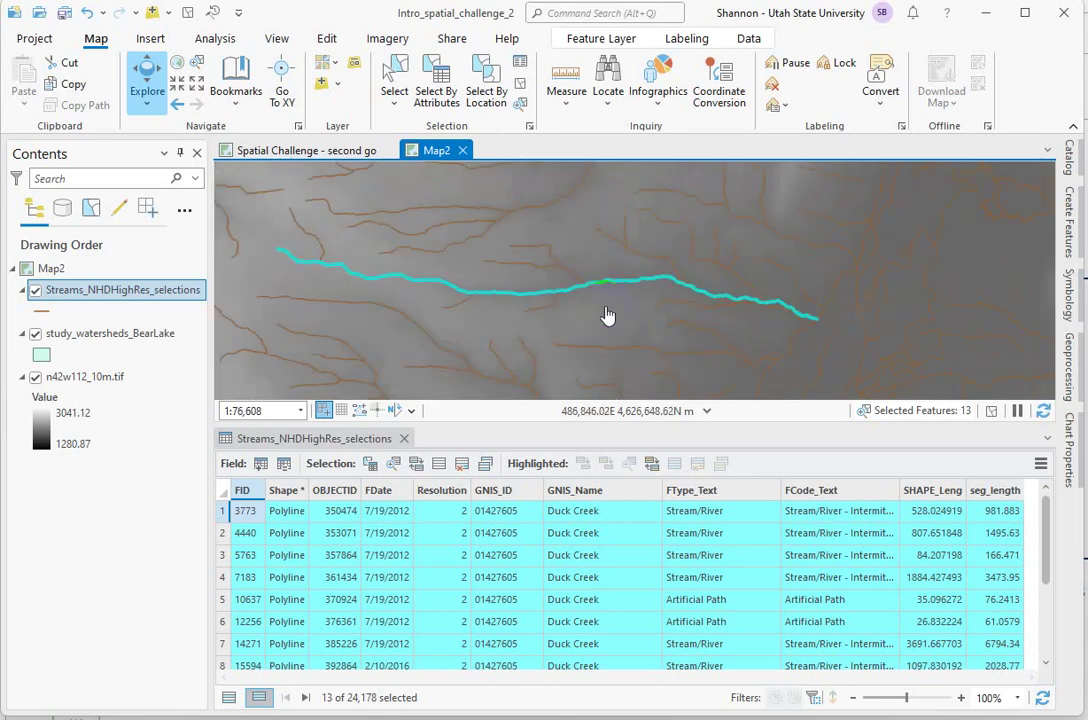
left_click(918, 348)
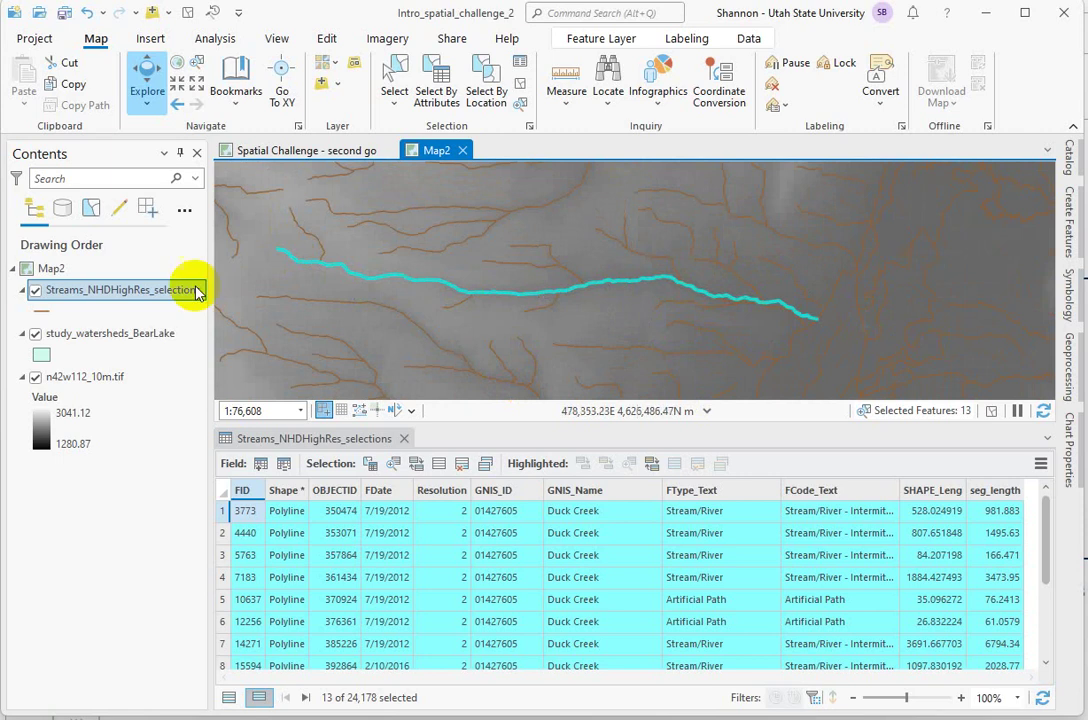
left_click(935, 274)
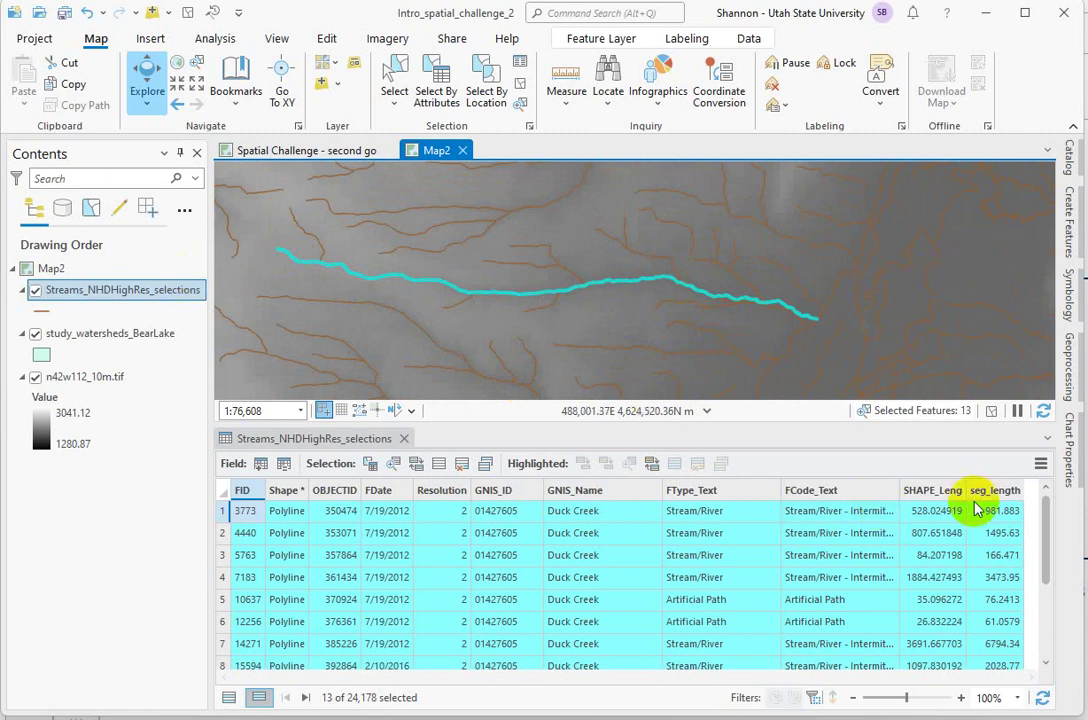
Create a Statistics chart of SHAPE_Leng and display its Sum of 13,568.8
right_click(921, 493)
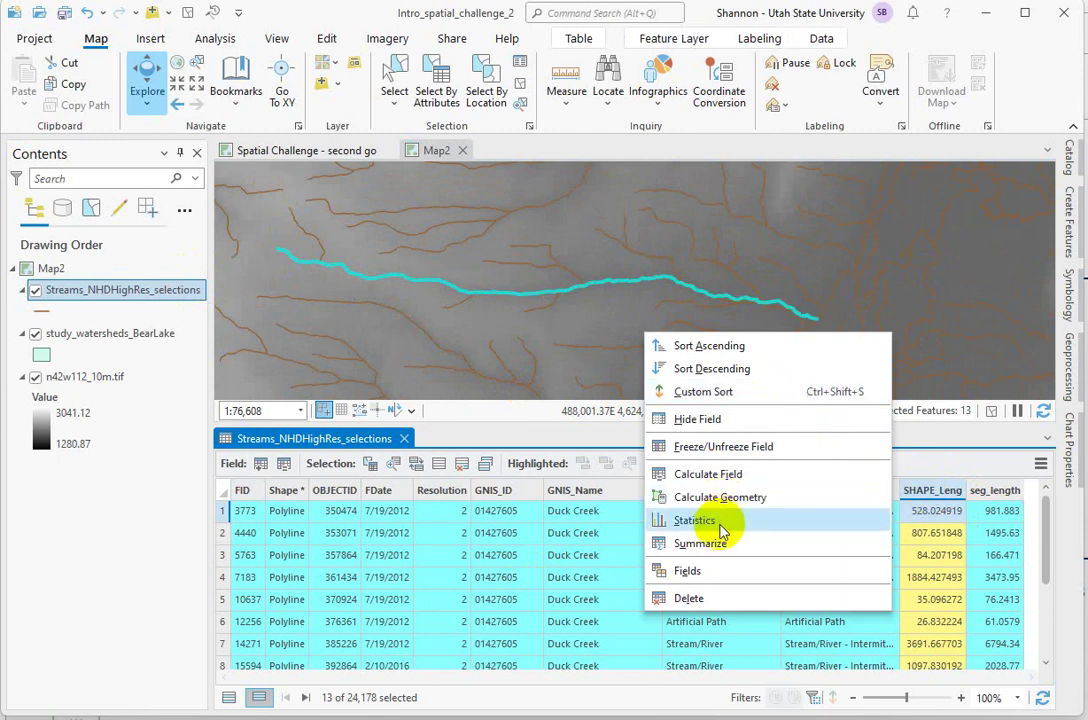
left_click(704, 520)
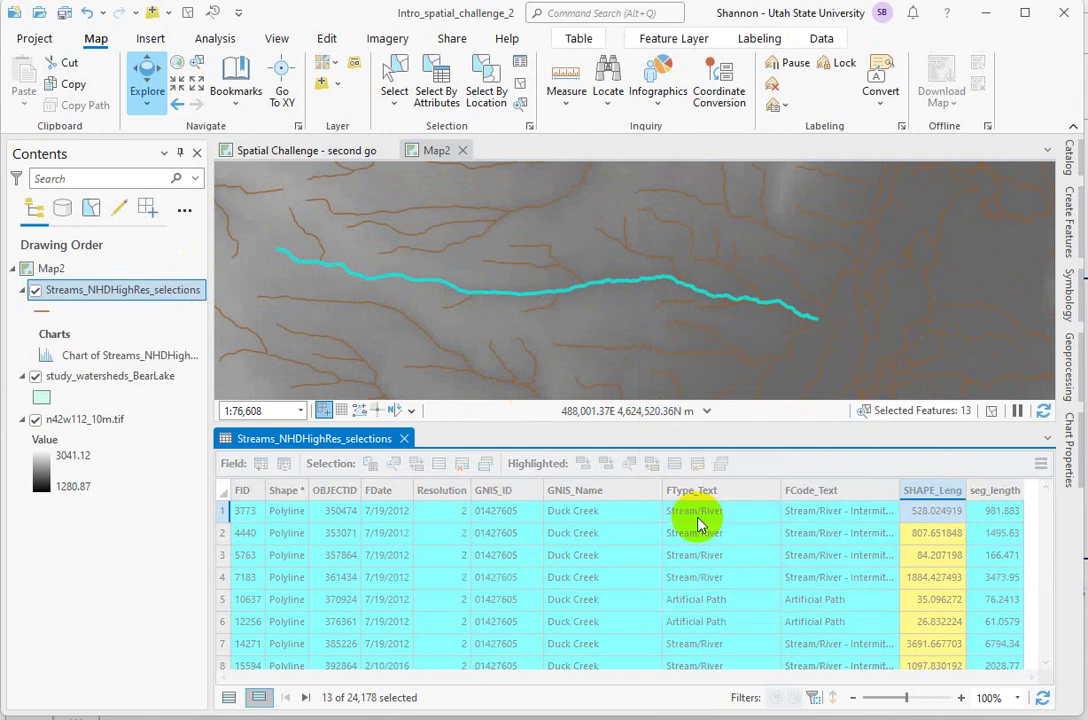
left_click(1073, 452)
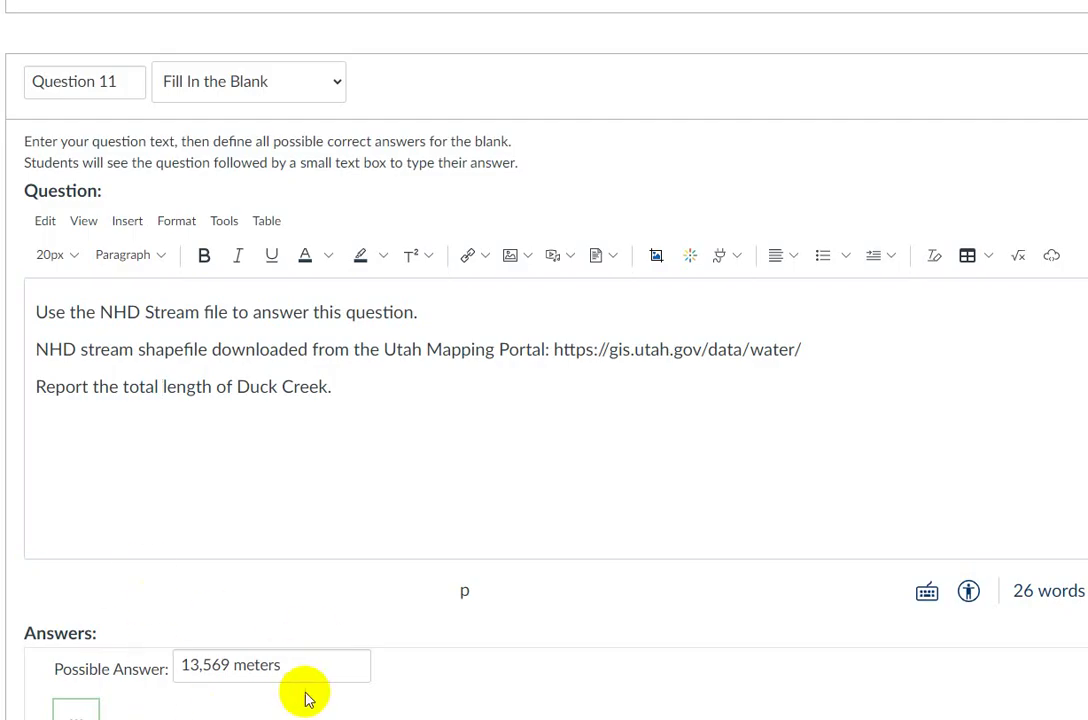
Review Question 11's Possible Answer fields in Canvas, then return to the ArcGIS Pro window
scroll(544, 400, "down", 1)
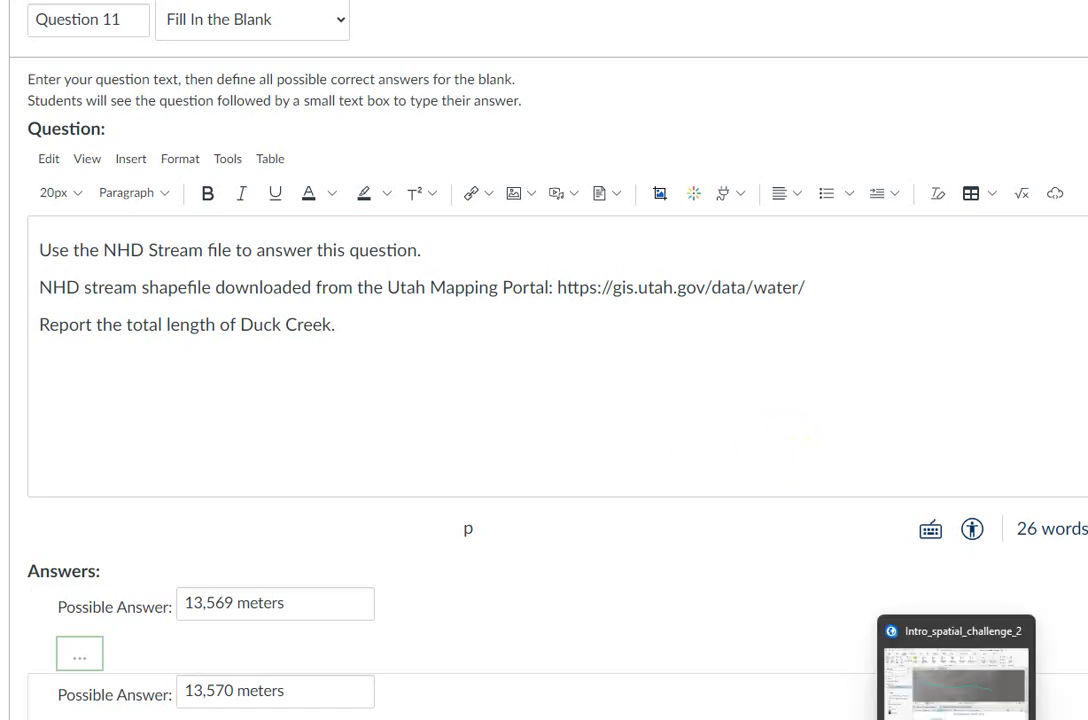
left_click(971, 665)
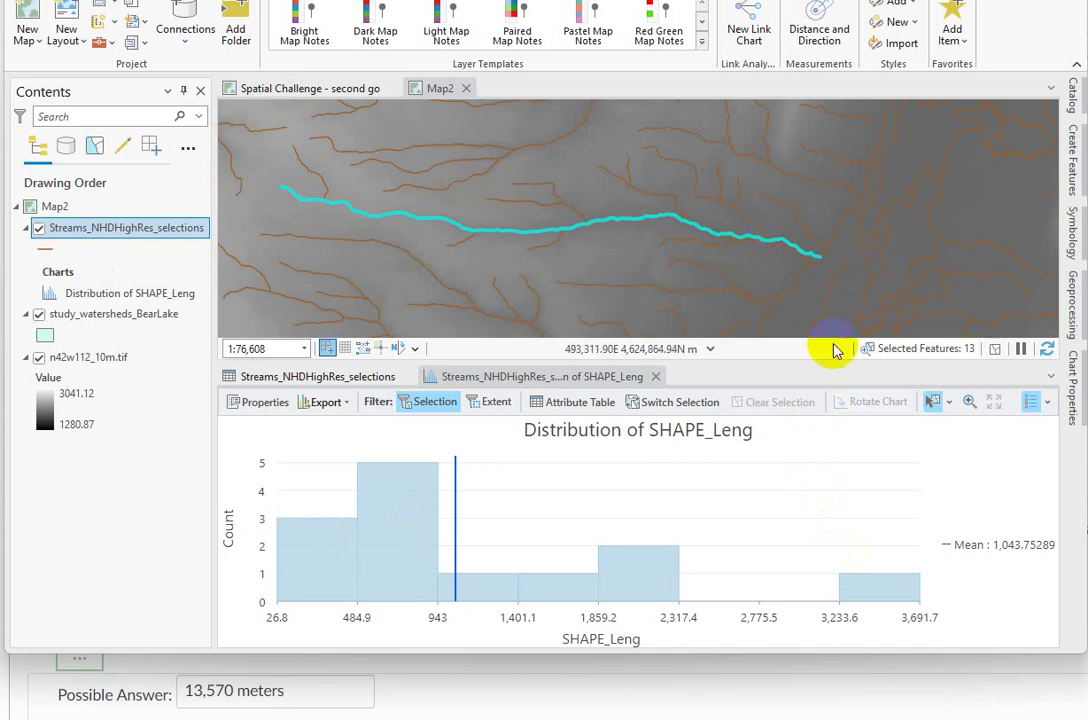
Bring the Streams_NHDHighRes_selections attribute table back in front of the SHAPE_Leng chart
left_click(288, 380)
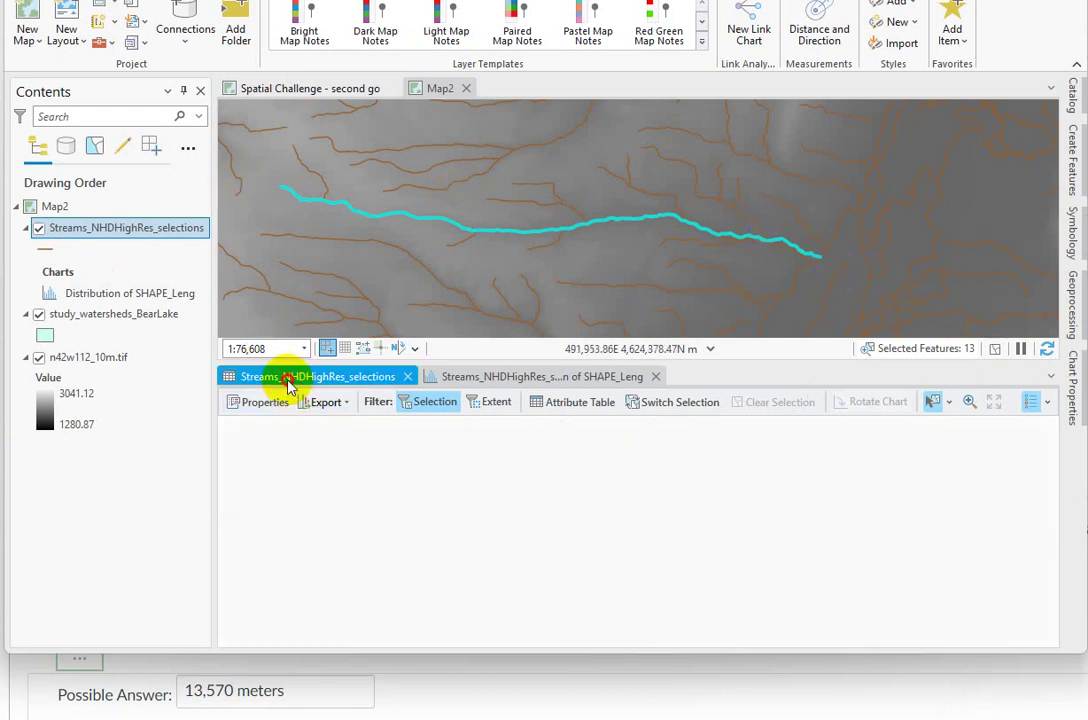